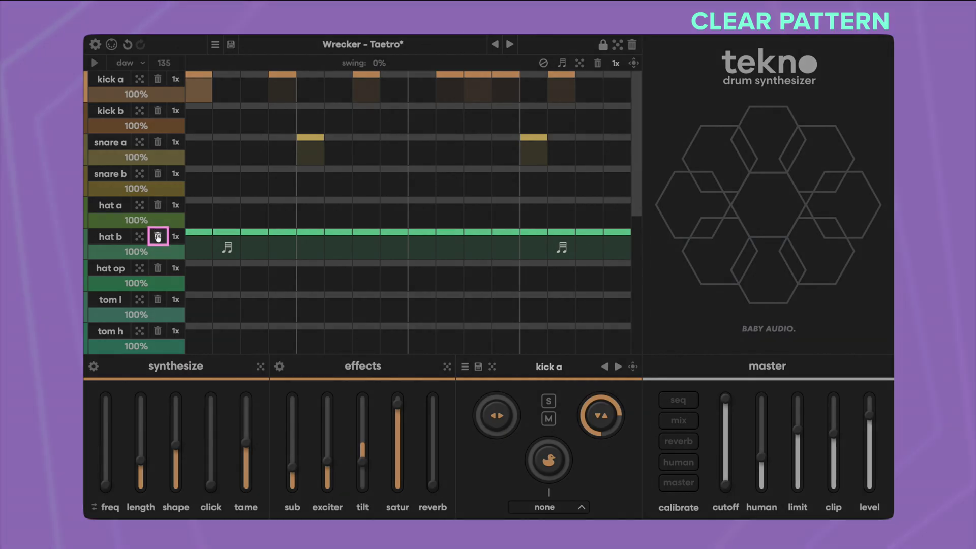
- Clear every step in the hat b lane, then clear the whole pattern across all lanes
click(158, 237)
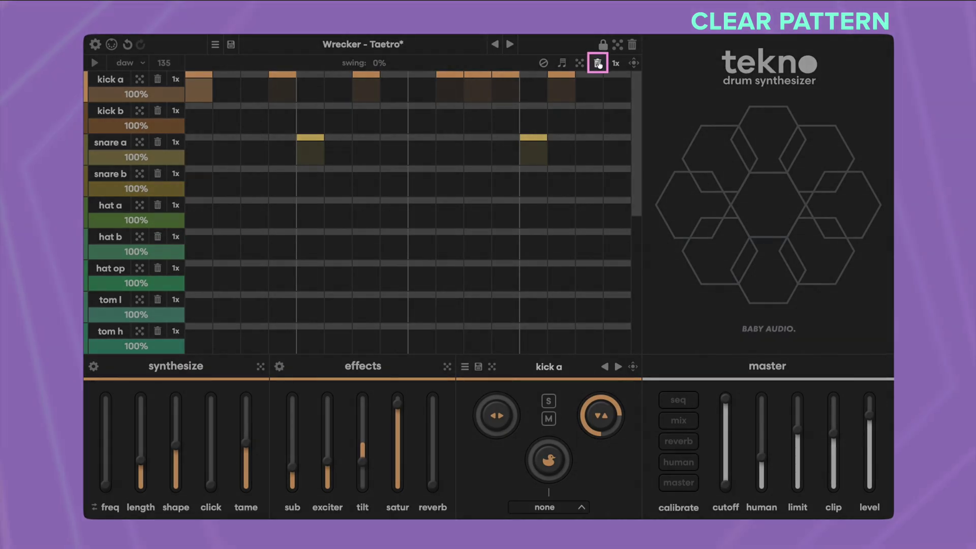
click(598, 63)
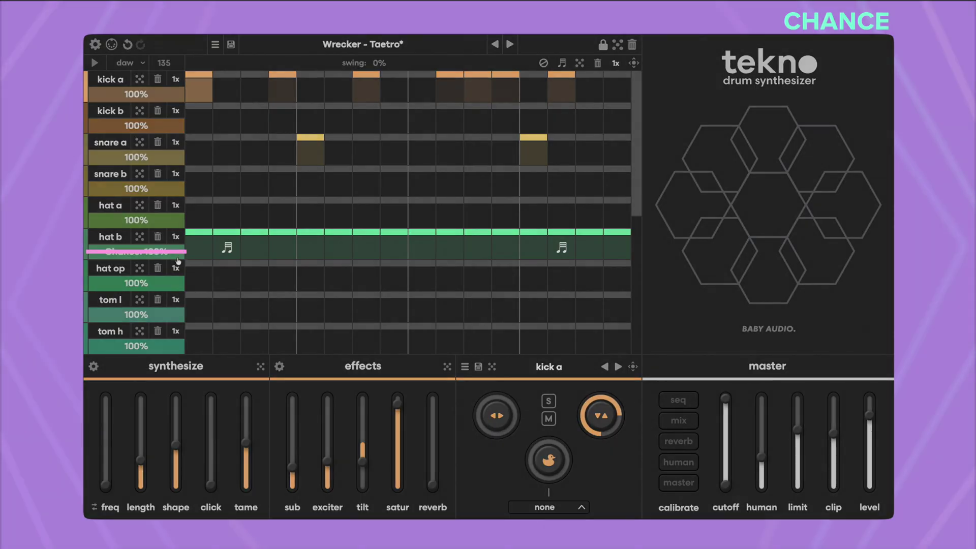
- Lower the hat b lane's trigger chance from 100% to 94%
drag(173, 252, 173, 257)
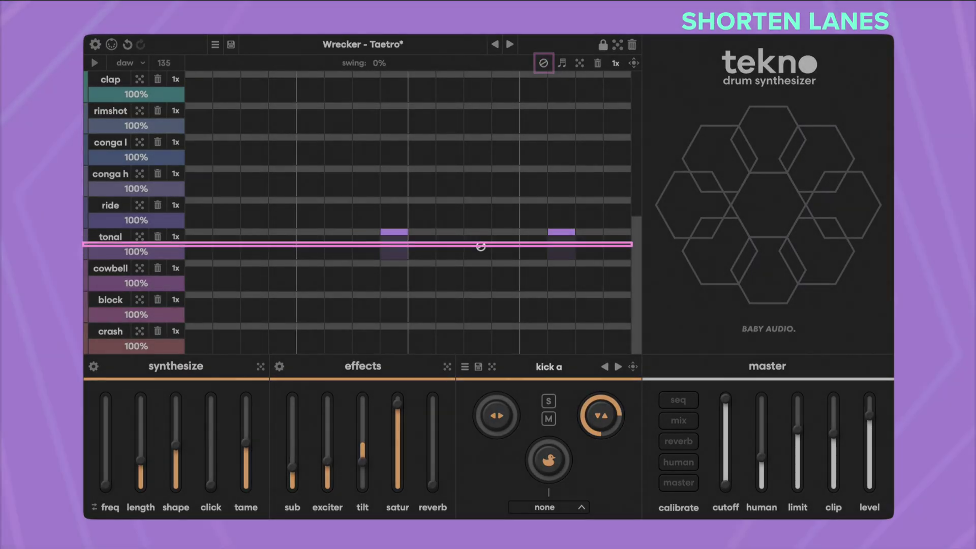
- Set the tonal lane's end point partway through the bar so later steps stop playing
click(478, 247)
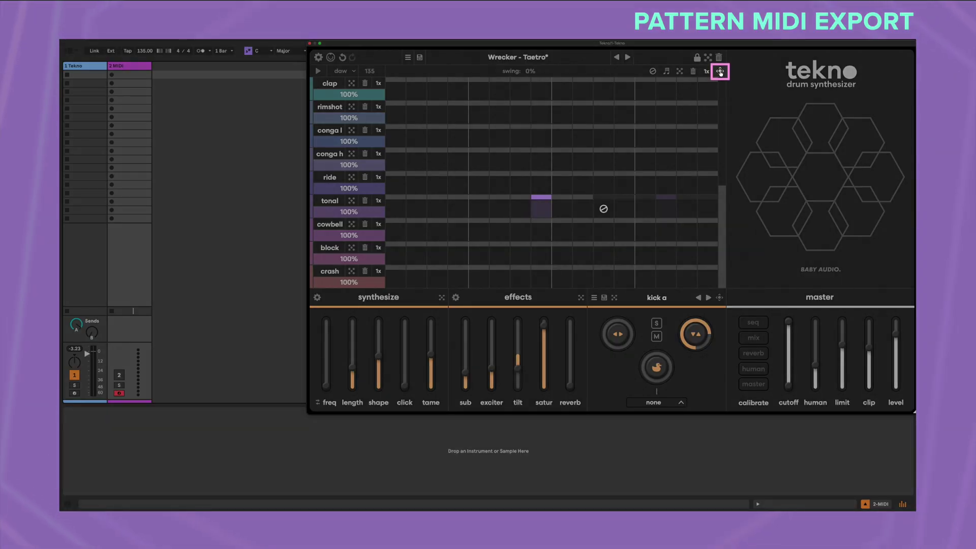
- Export the Tekno pattern as a MIDI clip onto Ableton's MIDI track and open its notes
drag(720, 72, 231, 83)
double_click(131, 75)
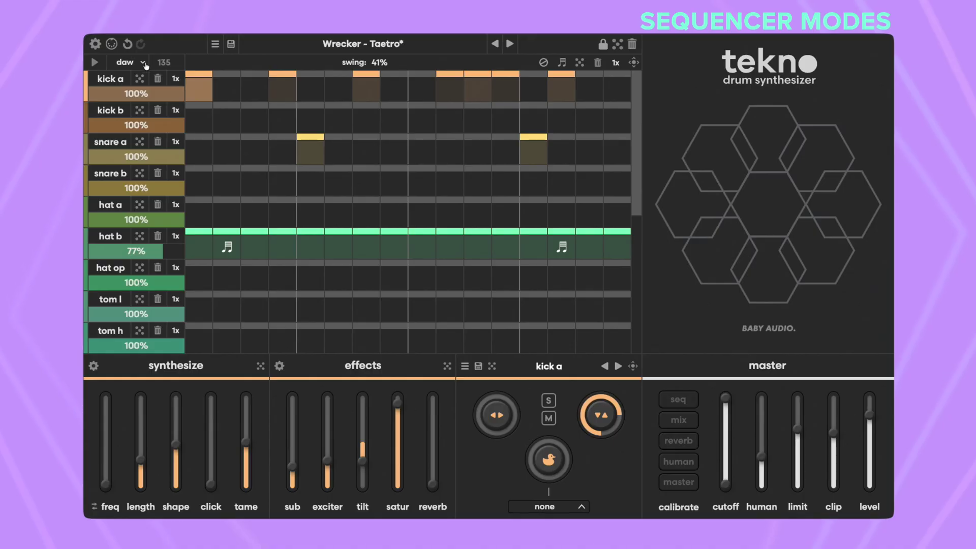
- Set the sequencer mode to 'free', then change it to 'off'
click(144, 63)
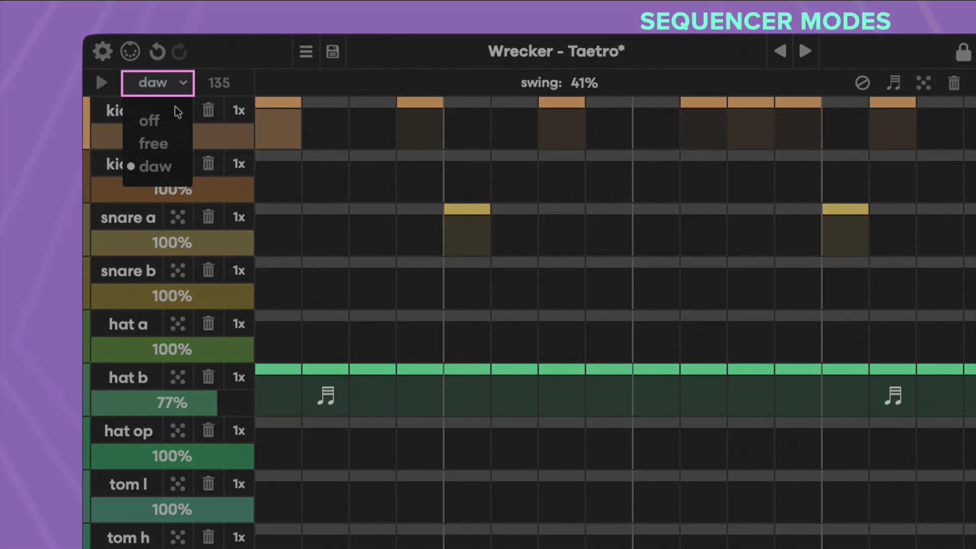
click(168, 146)
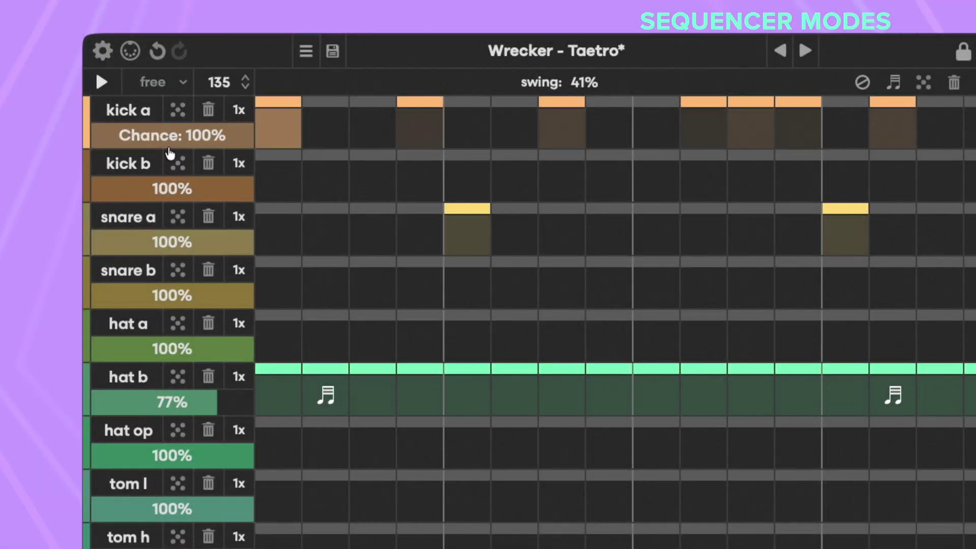
click(184, 83)
click(172, 113)
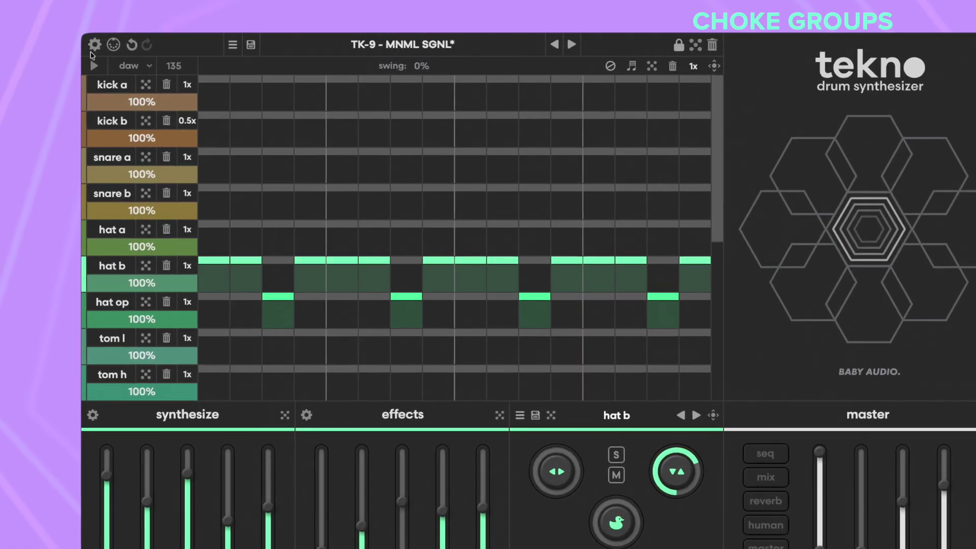
- Enable Choke in Settings and open hat b's choke group selector
click(95, 45)
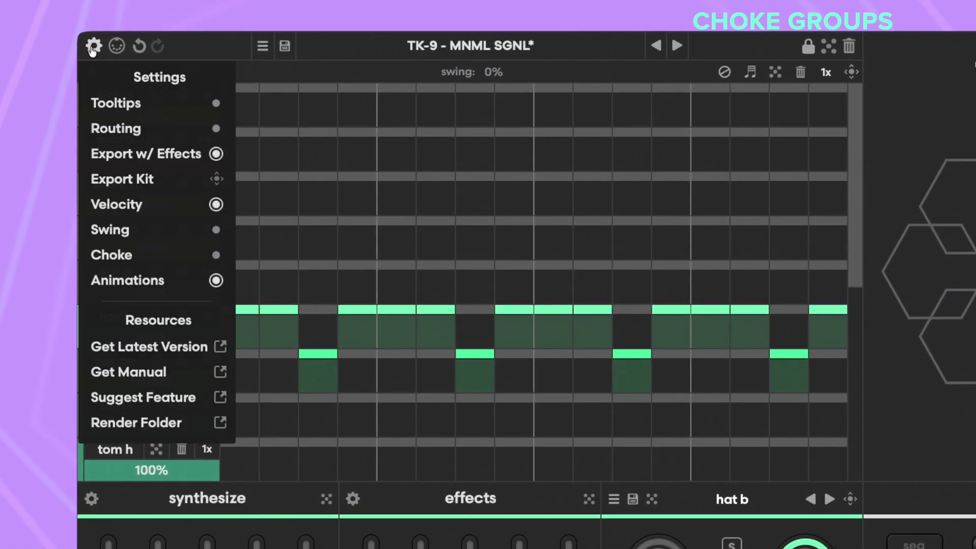
click(216, 257)
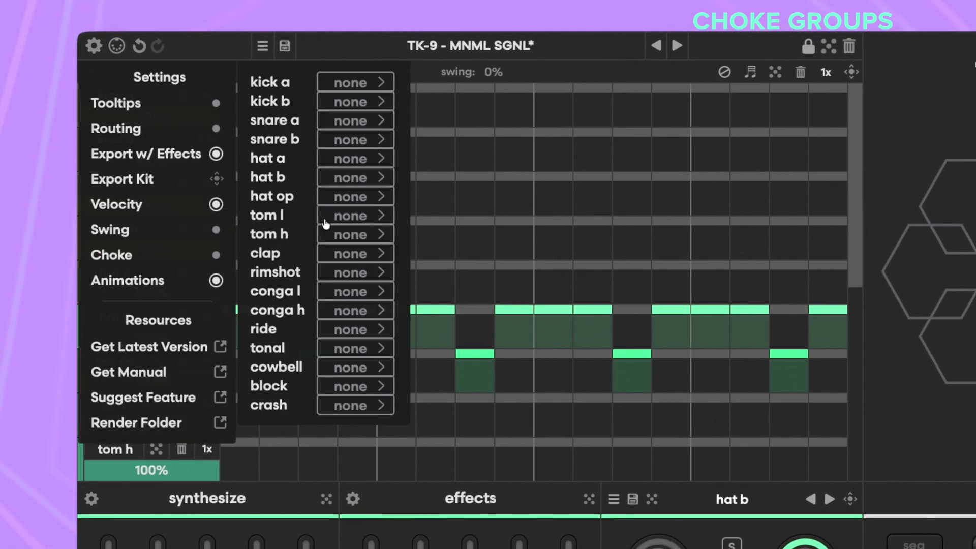
click(349, 183)
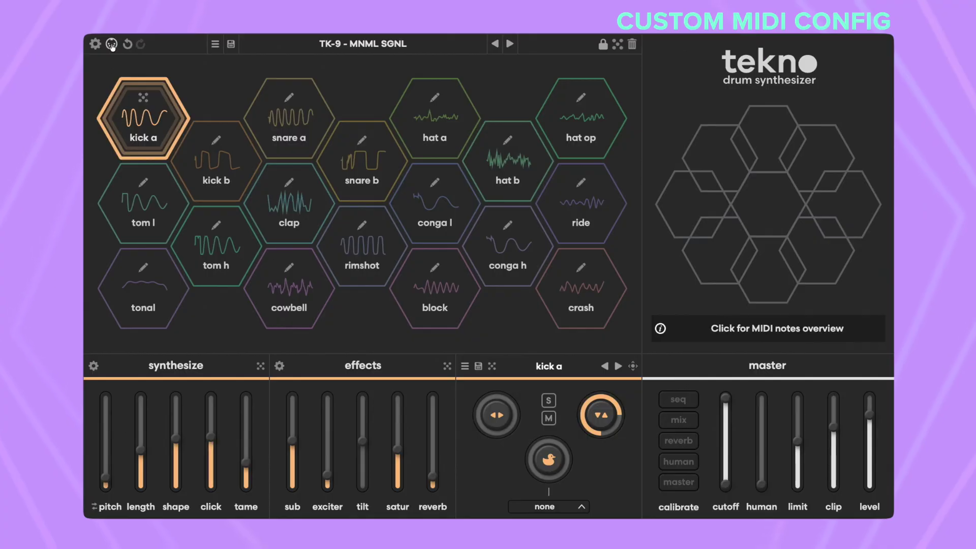
- Show each pad's MIDI note label and start saving the Default MIDI Configuration as a preset
click(112, 45)
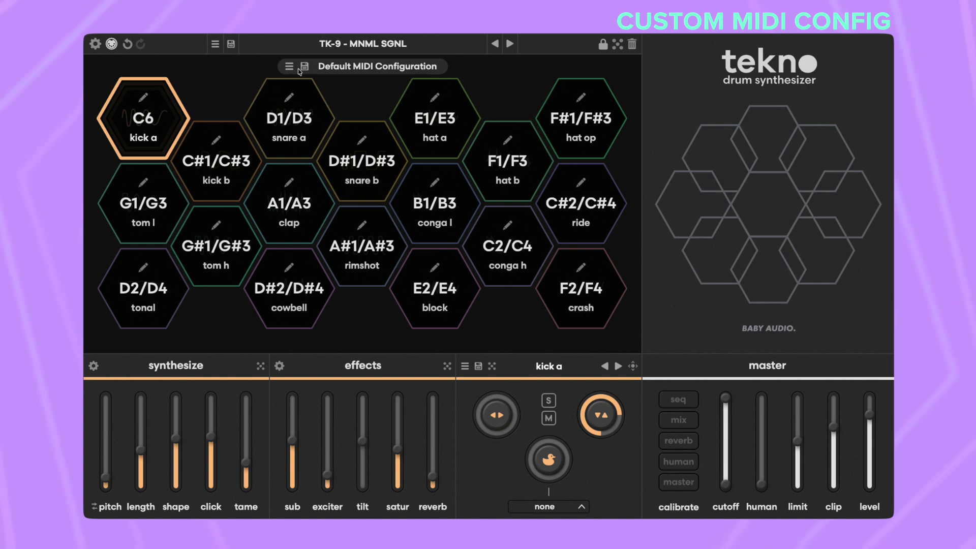
click(305, 66)
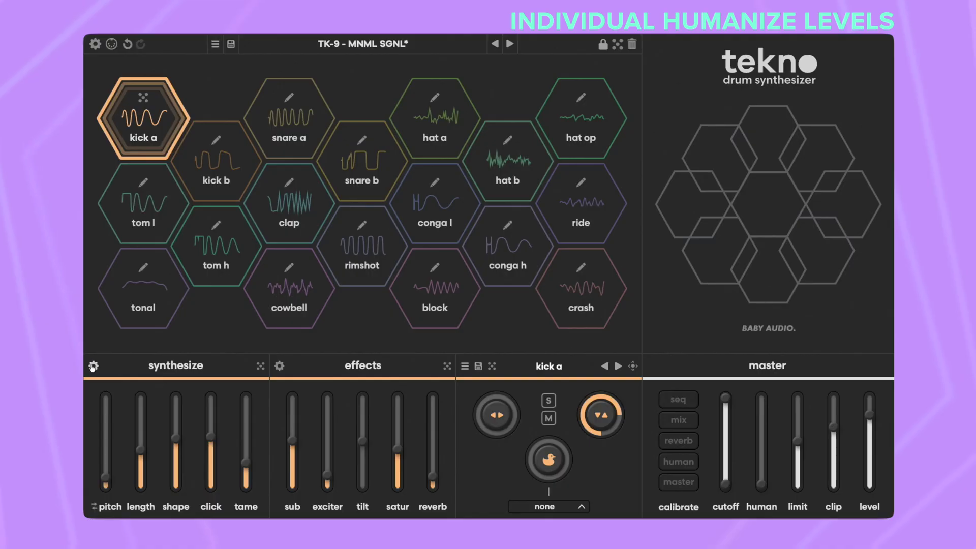
- Open kick a's synthesis calibration panel and scroll down to the humanize section
click(93, 366)
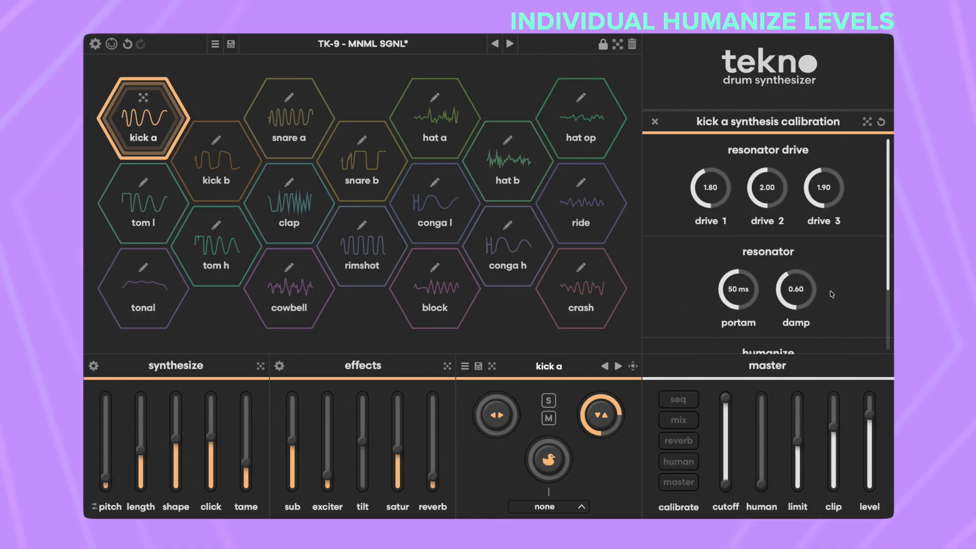
scroll(830, 291, down, 2)
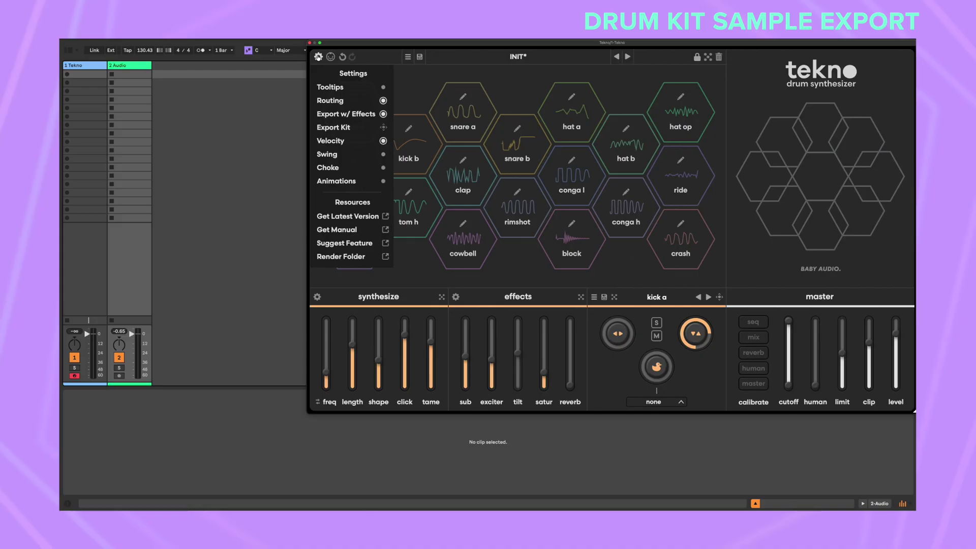
- Drop the 18 exported drum samples onto 2 Audio and inspect clips including snare b and hat a
drag(222, 100, 144, 79)
click(137, 76)
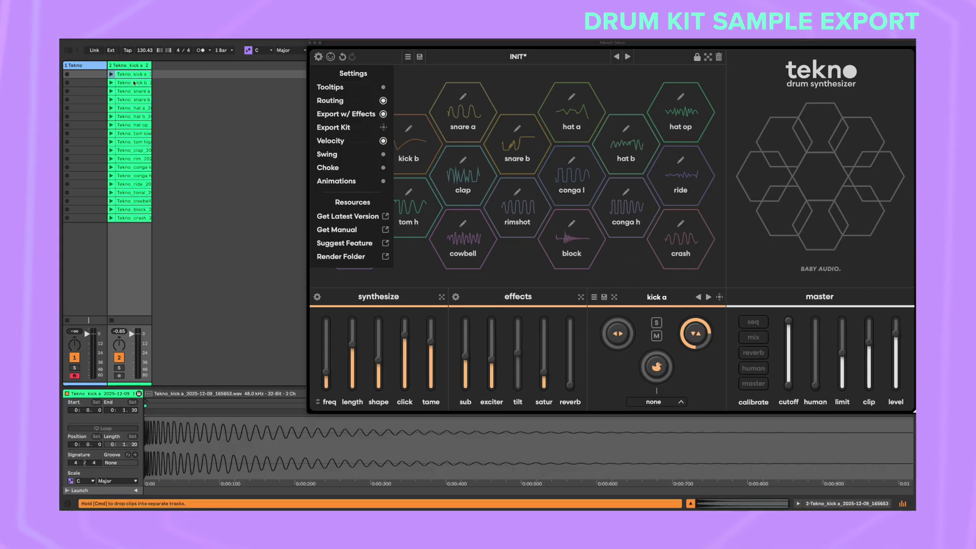
click(135, 83)
click(133, 91)
click(134, 100)
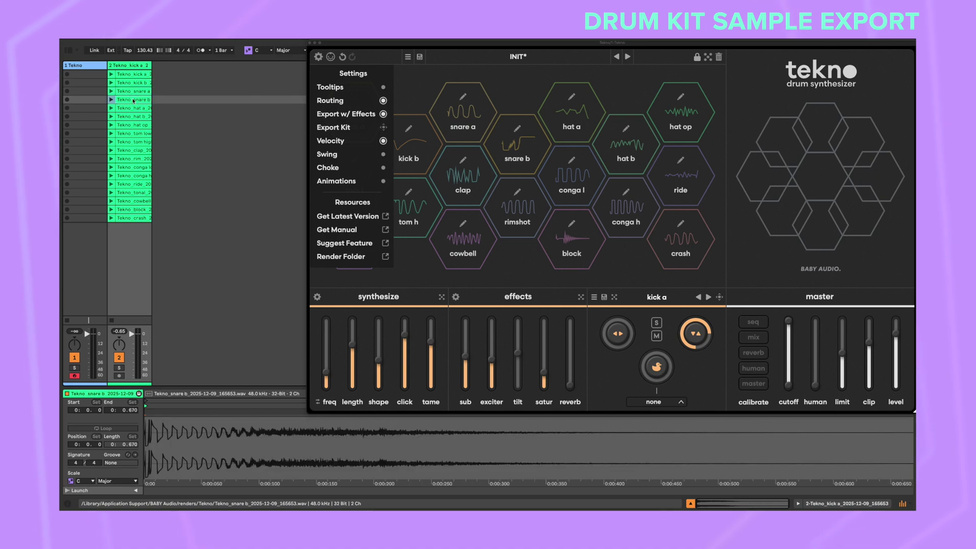
click(133, 108)
click(134, 117)
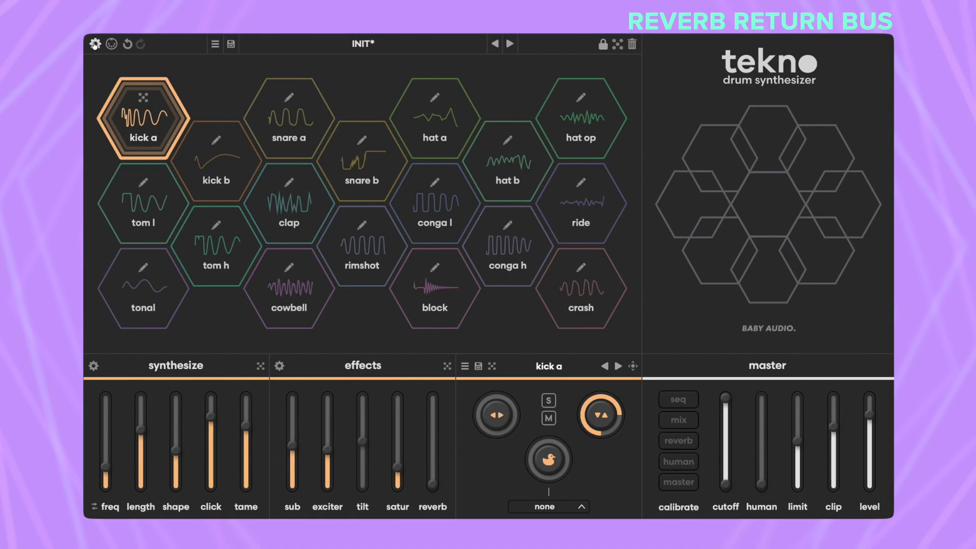
- Enable Routing in Settings and open the reverb's output bus list
click(95, 44)
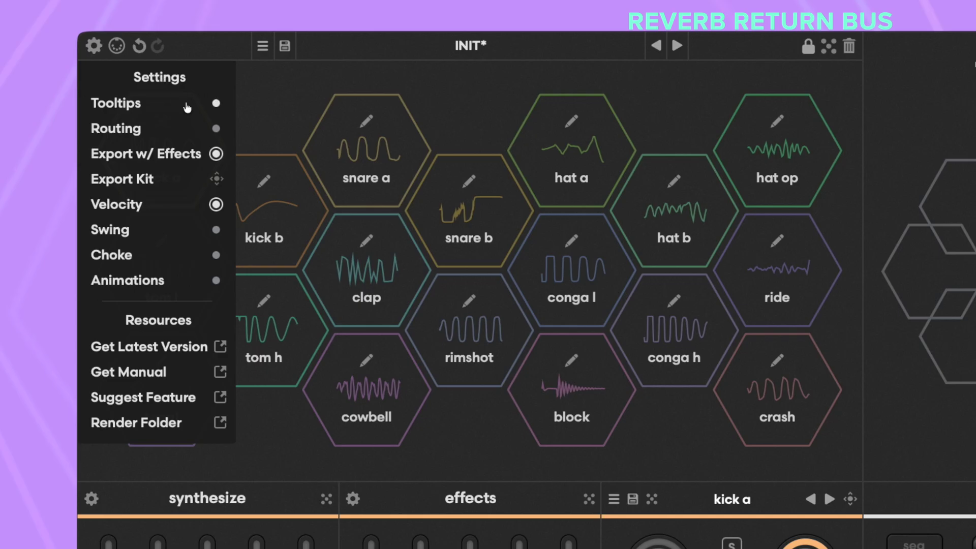
click(214, 125)
click(364, 426)
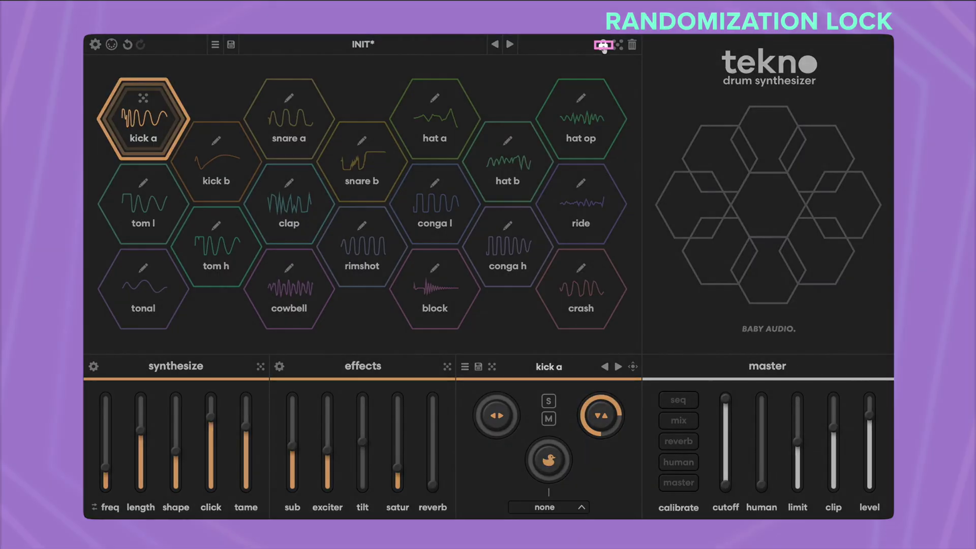
- Lock kick a against randomization, copy tom l's settings onto tom h, and open the plugin settings
click(604, 46)
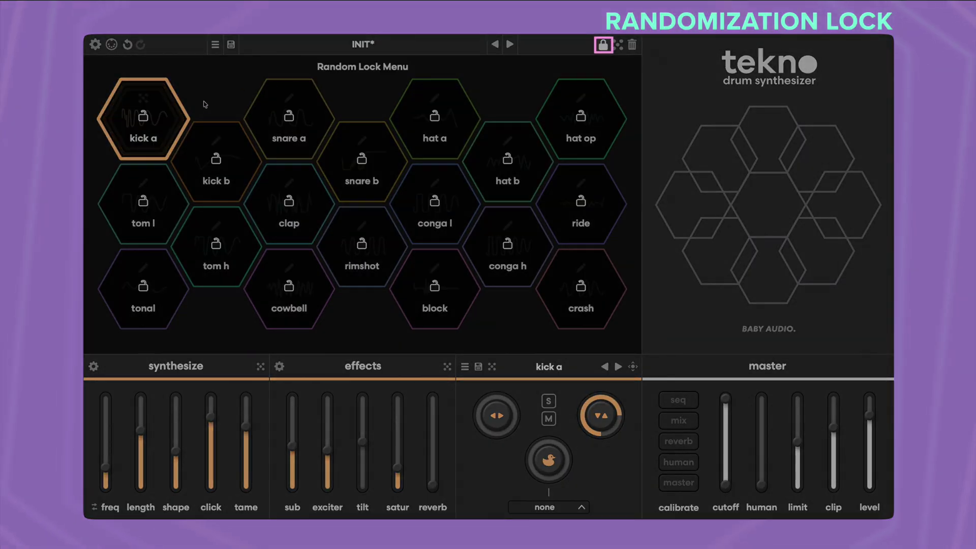
click(144, 117)
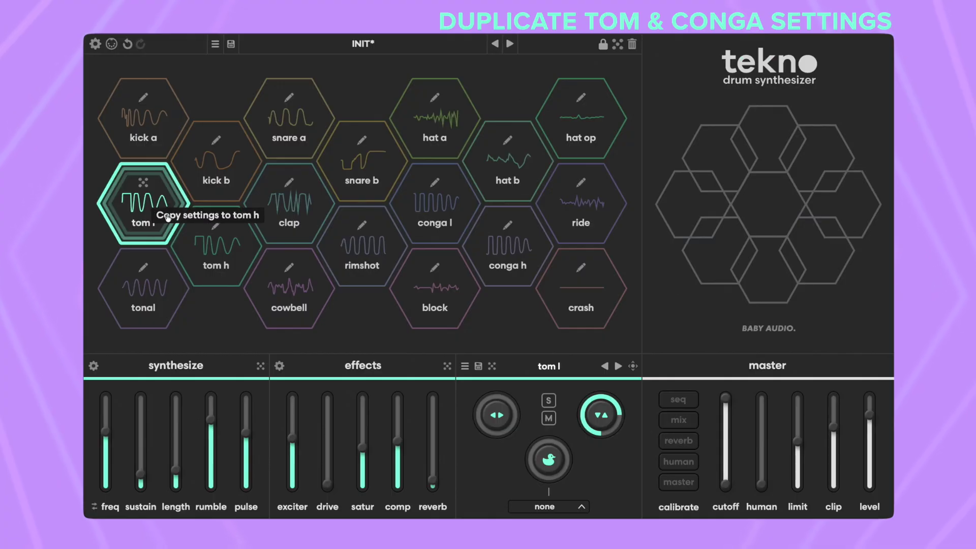
click(208, 238)
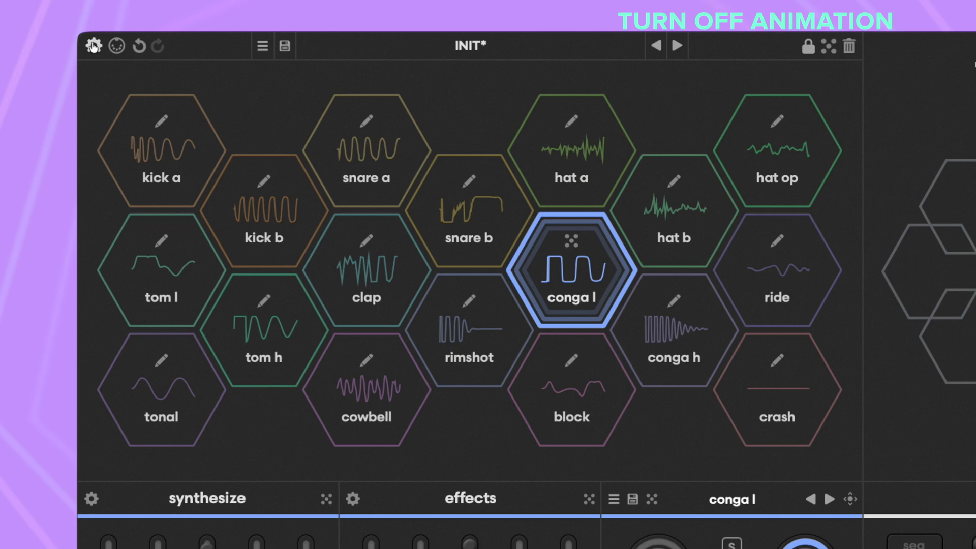
click(93, 46)
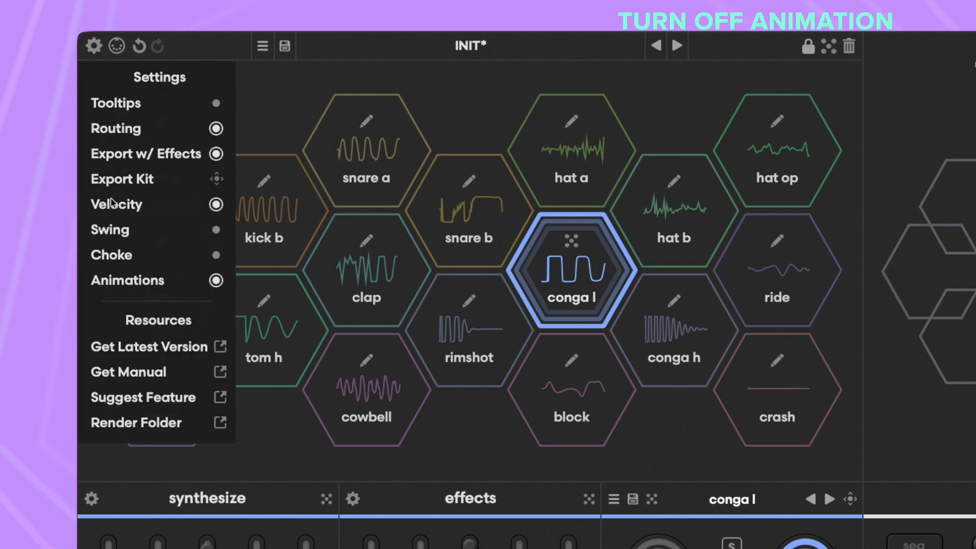